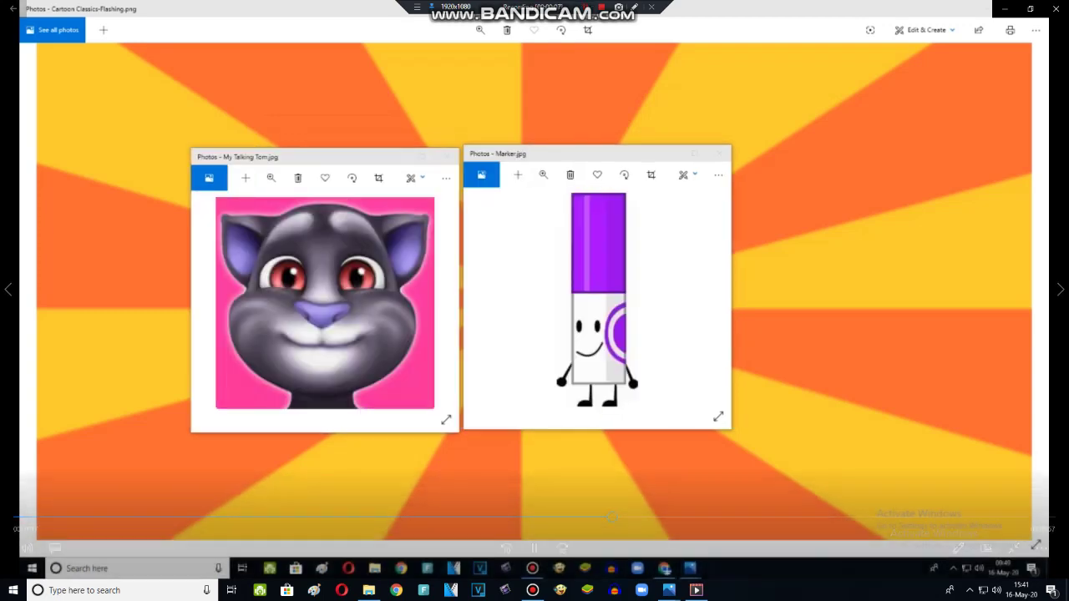
Move the Marker character across the title card scene.
{"action": "left_click_drag", "start_coordinate": [343, 258], "coordinate": [632, 359]}
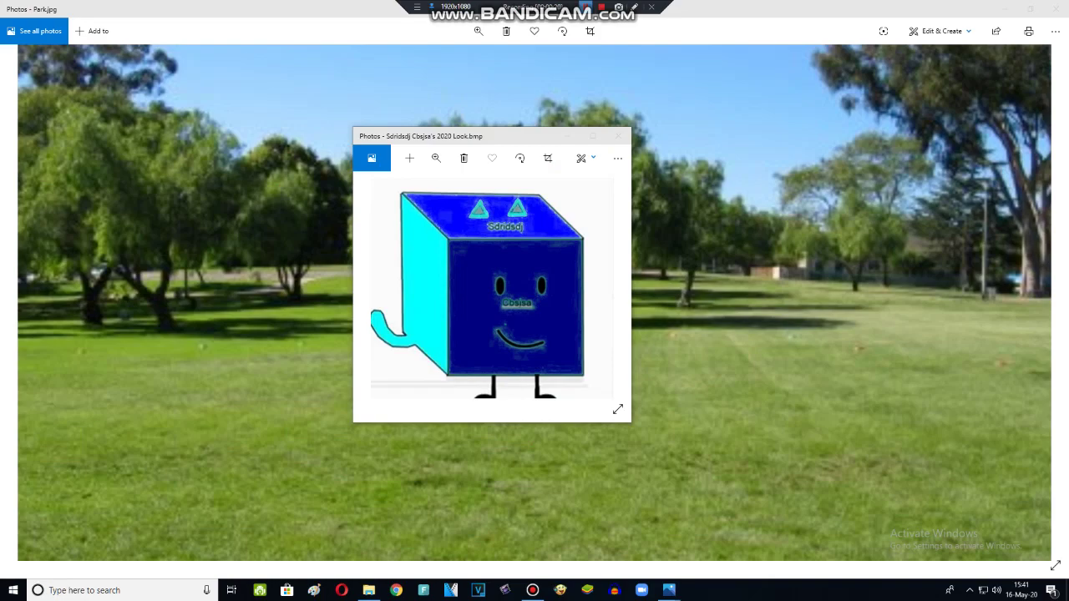
Walk the blue cube character off toward the park's bottom-right corner.
{"action": "left_click_drag", "start_coordinate": [450, 138], "coordinate": [803, 539]}
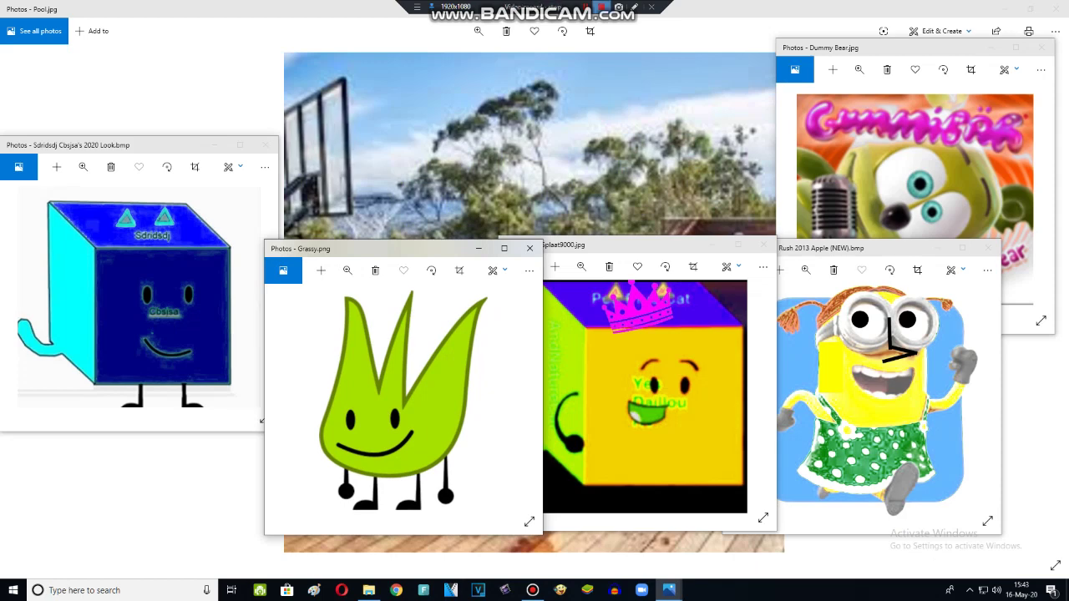
Bring the Sdridsdj Cbsjsa's 2020 Look window to the front and centre it.
{"action": "left_click", "coordinate": [153, 157]}
{"action": "left_click_drag", "start_coordinate": [153, 157], "coordinate": [543, 248]}
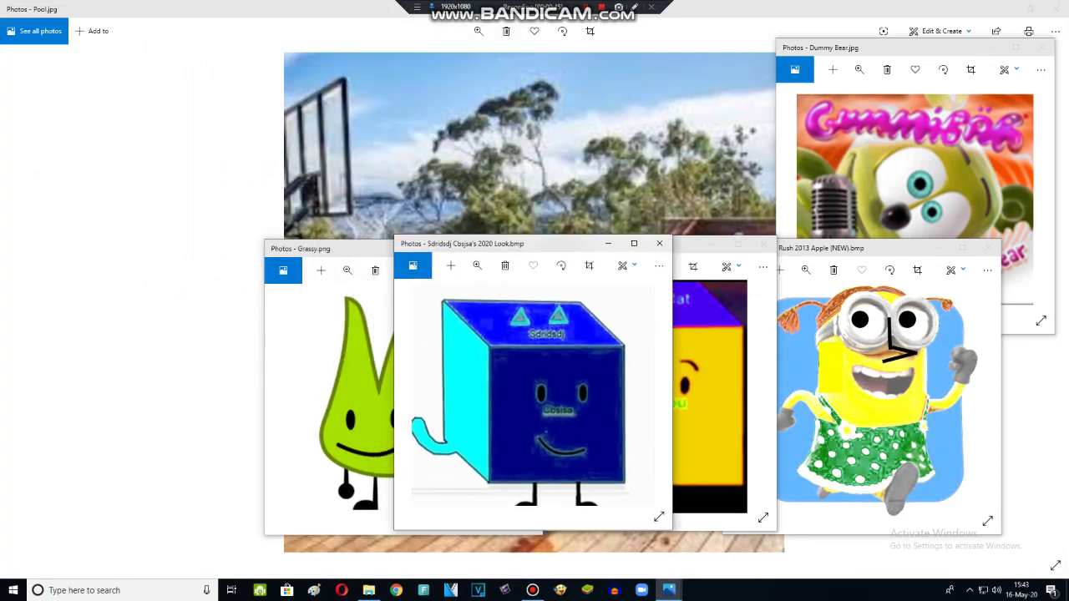
Hide the cube window, slide the Paint cube cutout right, and return to Photos.
{"action": "left_click", "coordinate": [603, 237]}
{"action": "key", "text": "alt+Tab"}
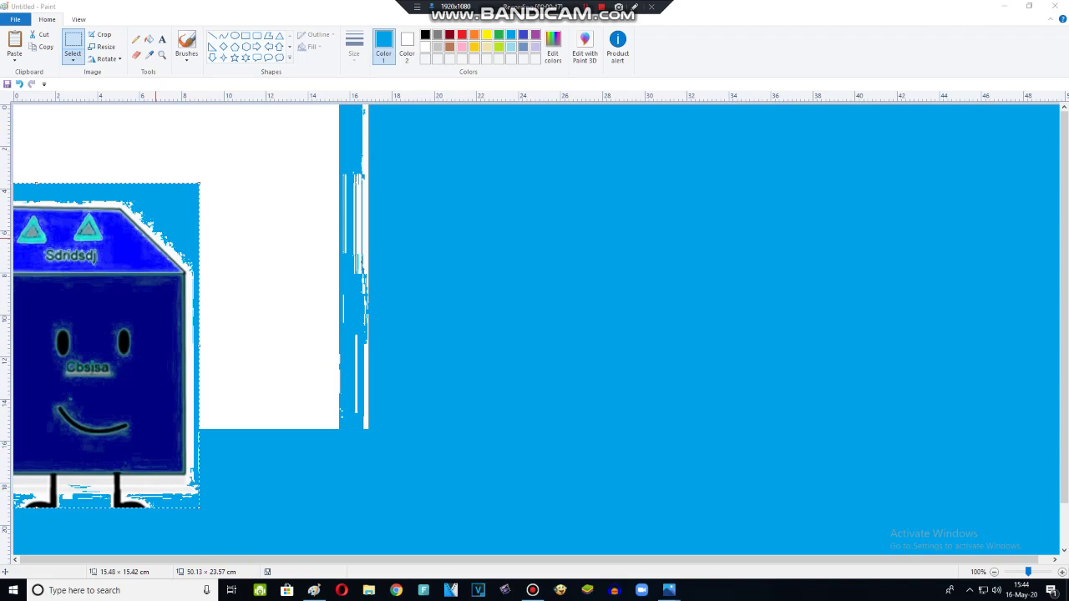
{"action": "mouse_move", "coordinate": [100, 334]}
{"action": "left_mouse_down"}
{"action": "mouse_move", "coordinate": [710, 359]}
{"action": "mouse_move", "coordinate": [956, 551]}
{"action": "left_mouse_up"}
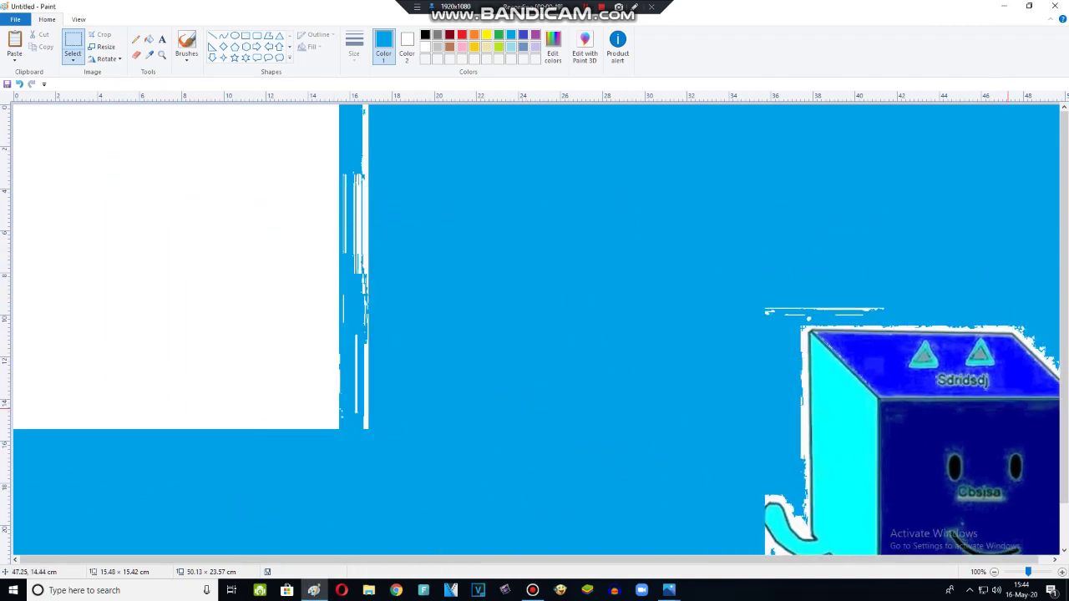
{"action": "key", "text": "alt+Tab"}
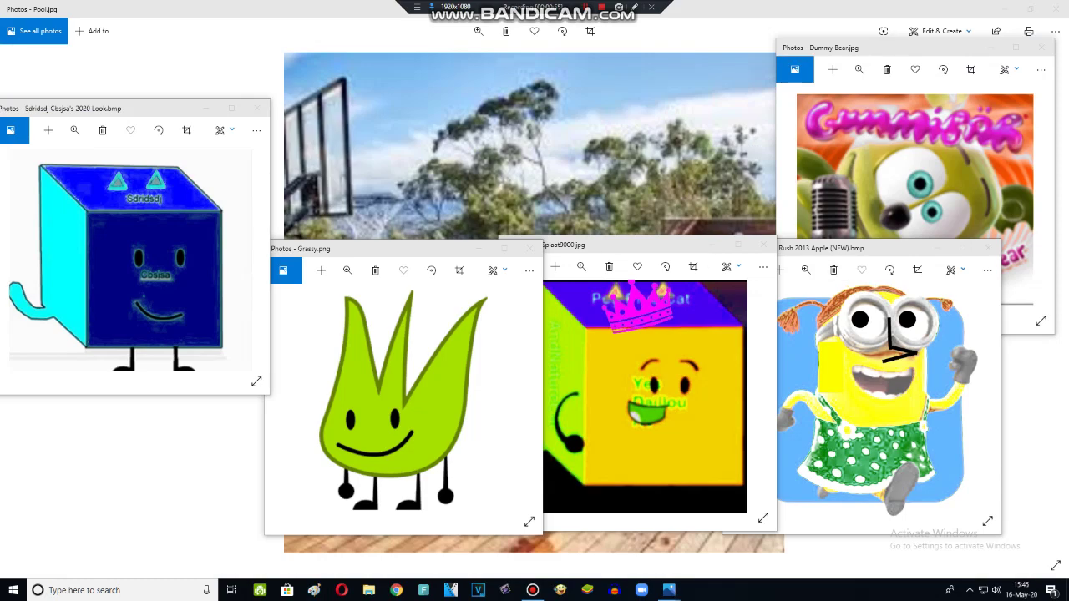
Sink Dummy Bear, the Minion, the yellow cube and Grassy into the pool, minimizing each.
{"action": "left_click_drag", "start_coordinate": [835, 48], "coordinate": [433, 283]}
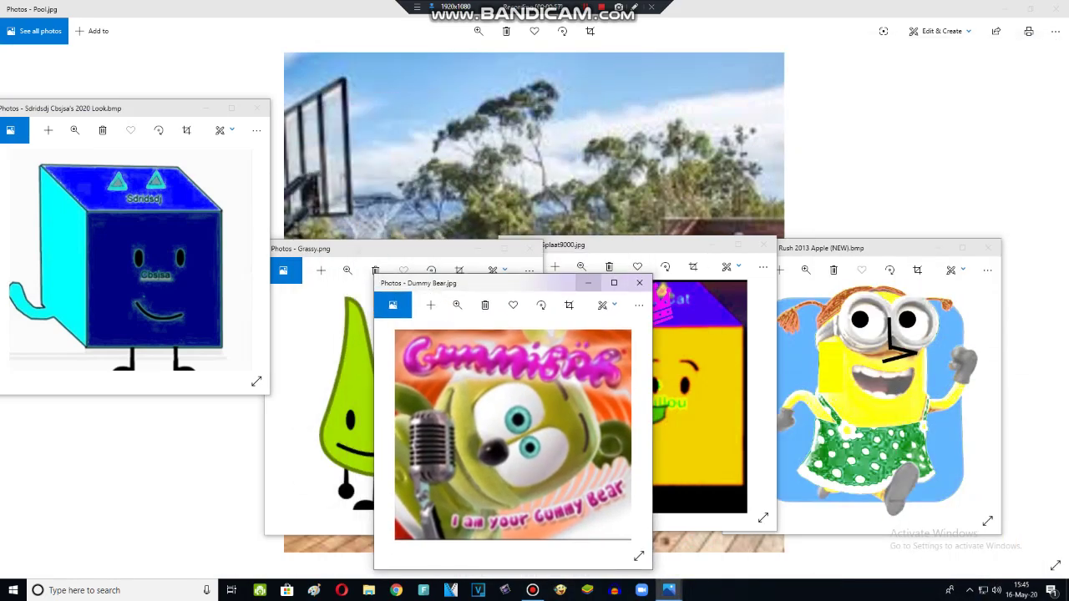
{"action": "left_click", "coordinate": [587, 282]}
{"action": "left_click_drag", "start_coordinate": [885, 248], "coordinate": [501, 234]}
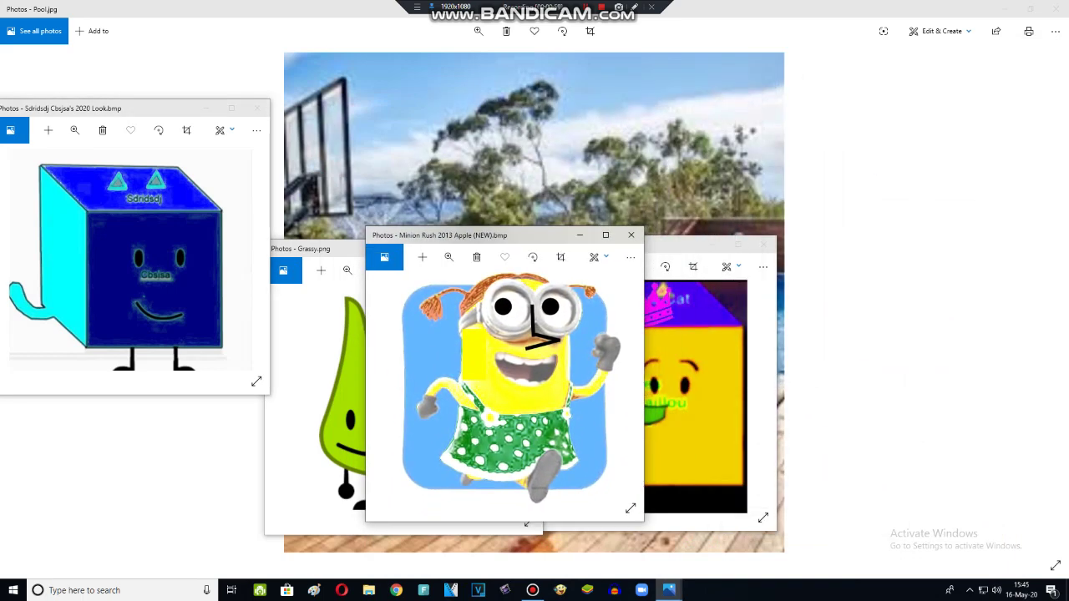
{"action": "left_click", "coordinate": [580, 235]}
{"action": "mouse_move", "coordinate": [718, 245]}
{"action": "left_mouse_down"}
{"action": "mouse_move", "coordinate": [582, 69]}
{"action": "mouse_move", "coordinate": [585, 227]}
{"action": "left_mouse_up"}
{"action": "left_click", "coordinate": [642, 226]}
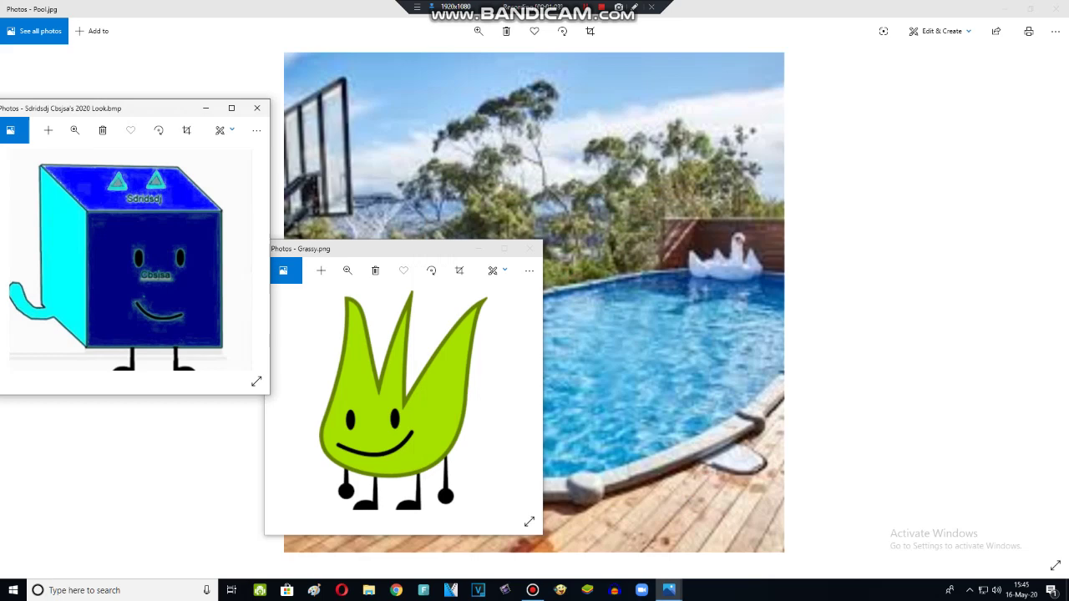
{"action": "left_click_drag", "start_coordinate": [468, 248], "coordinate": [606, 208]}
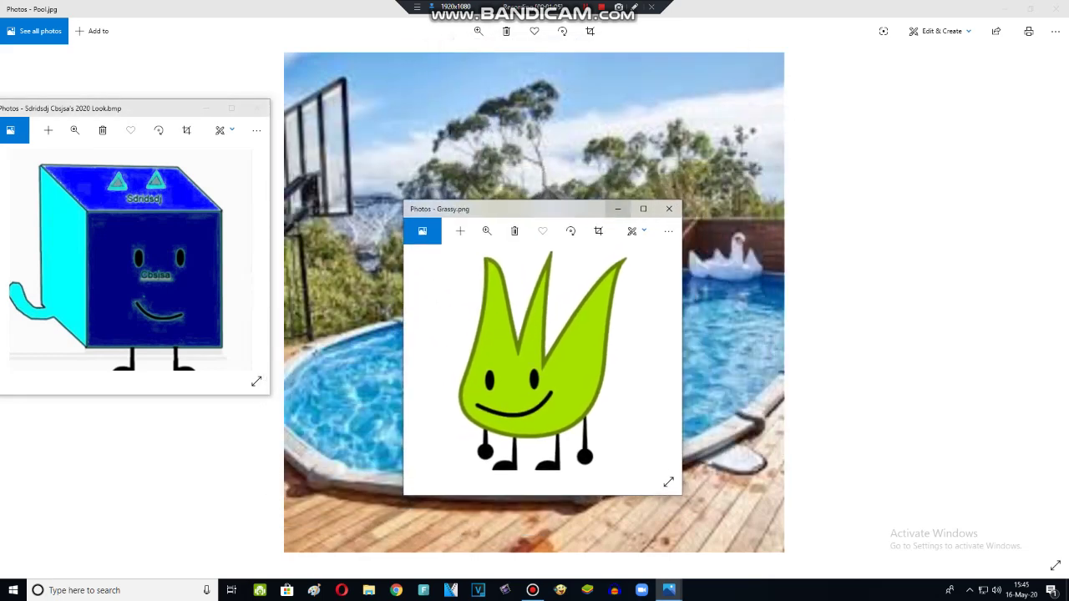
{"action": "left_click", "coordinate": [618, 209]}
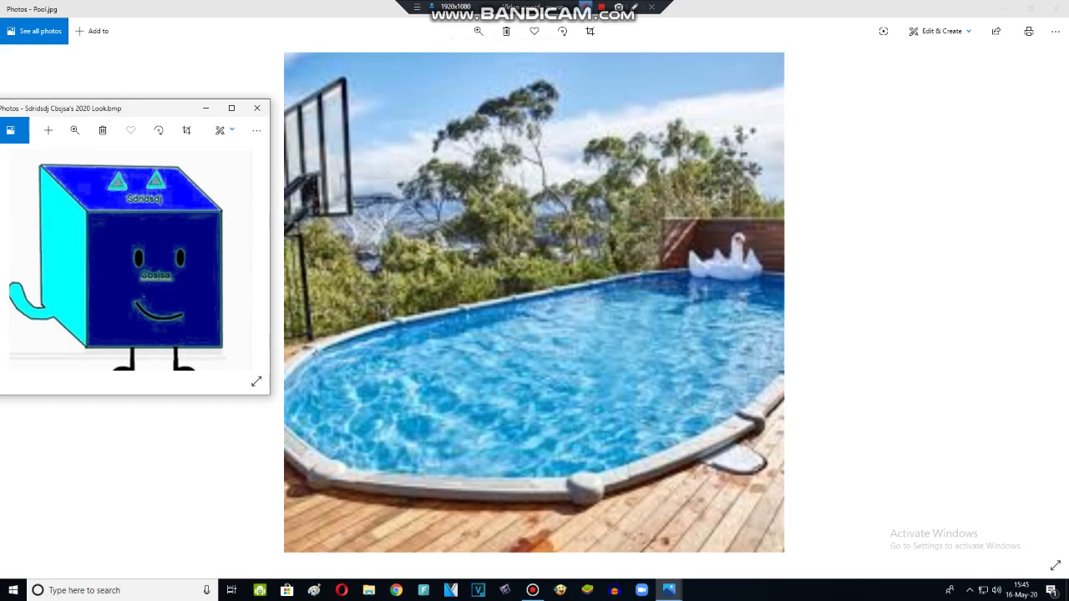
Restore Dummy Bear and swim it bottom-left, then swim the Minion to the bottom edge.
{"action": "left_click", "coordinate": [669, 591]}
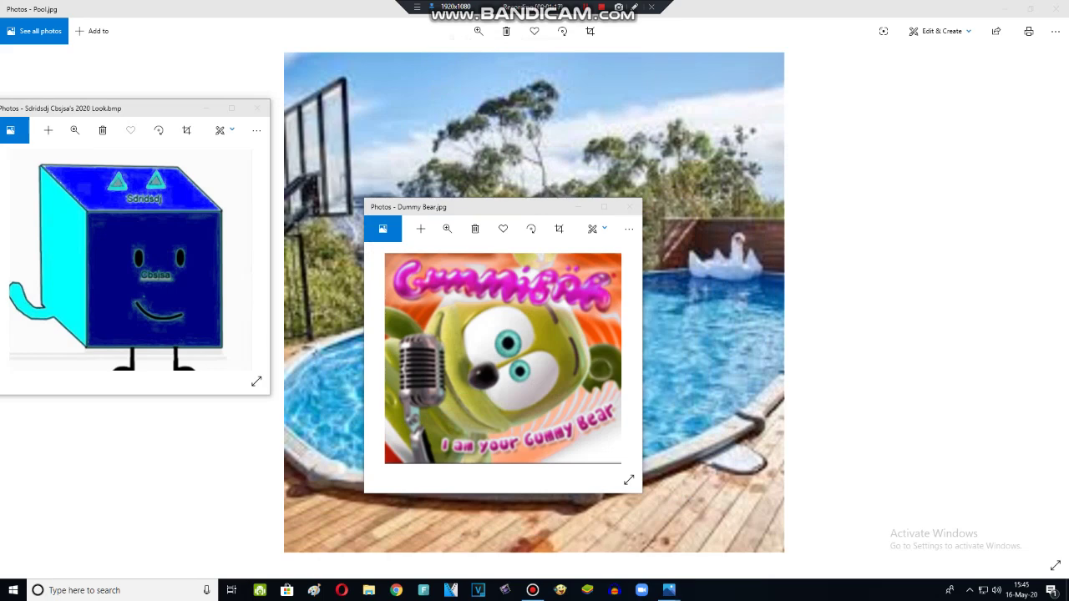
{"action": "mouse_move", "coordinate": [463, 209]}
{"action": "left_mouse_down"}
{"action": "mouse_move", "coordinate": [109, 456]}
{"action": "mouse_move", "coordinate": [96, 550]}
{"action": "left_mouse_up"}
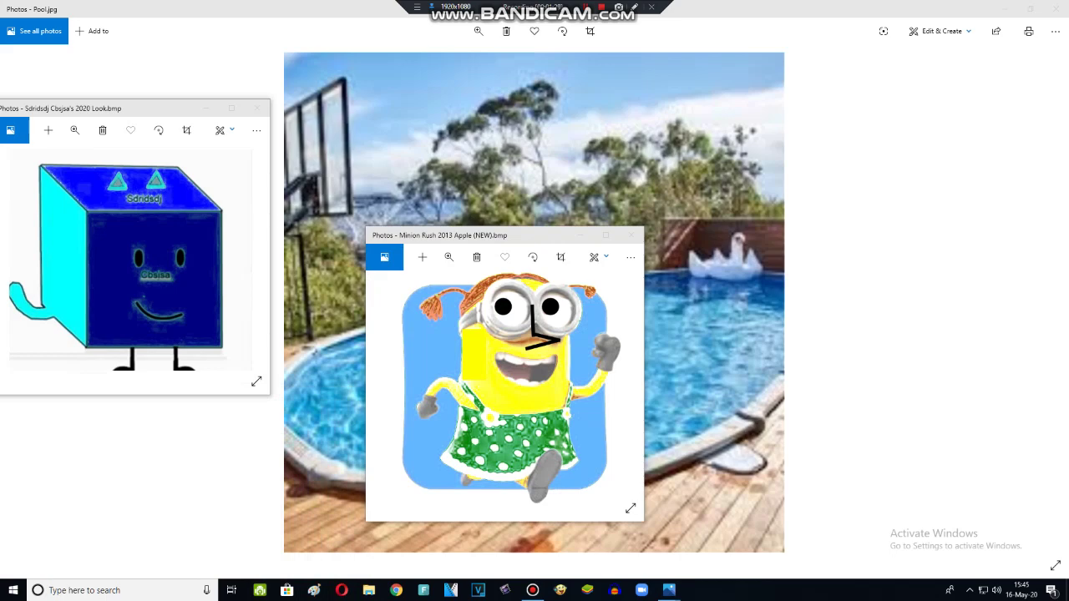
{"action": "mouse_move", "coordinate": [559, 236]}
{"action": "left_mouse_down"}
{"action": "mouse_move", "coordinate": [469, 415]}
{"action": "mouse_move", "coordinate": [134, 564]}
{"action": "left_mouse_up"}
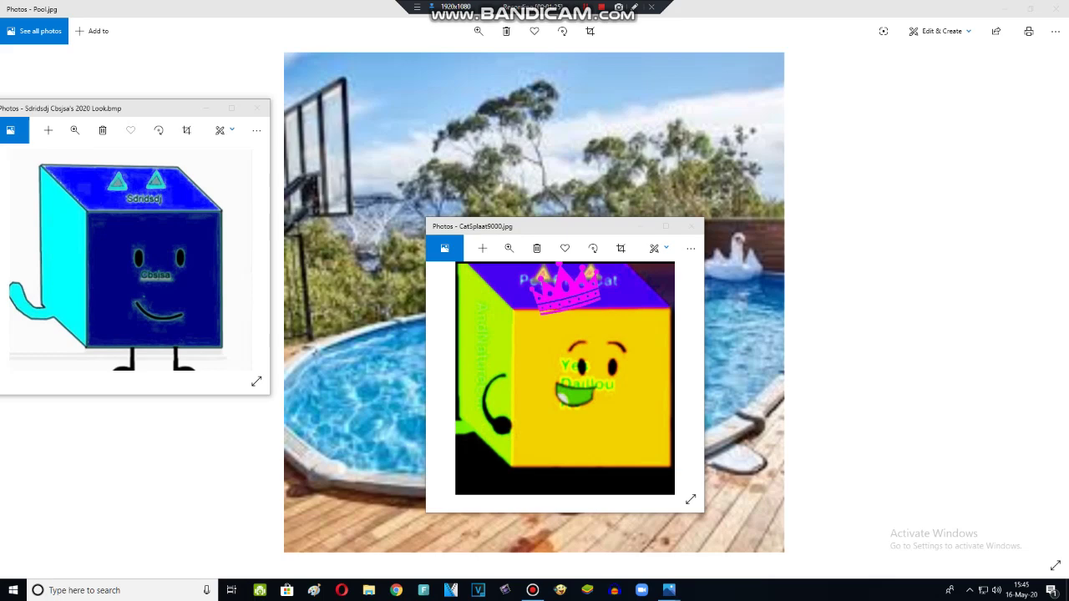
Swim CatSplaat9000 to the bottom-left and Grassy down to the pool's bottom edge.
{"action": "left_click_drag", "start_coordinate": [501, 224], "coordinate": [409, 250]}
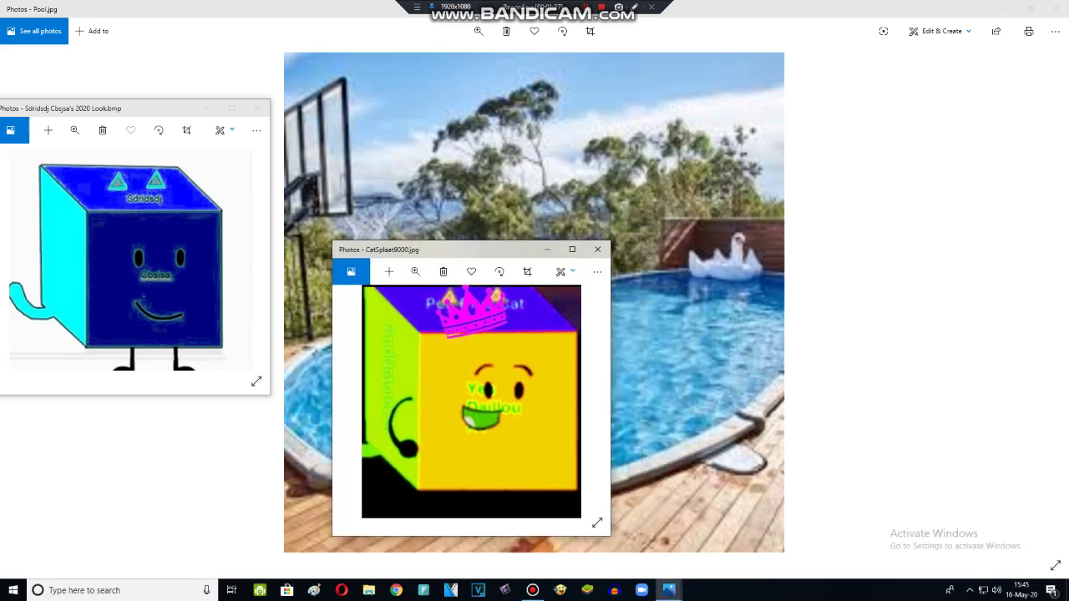
{"action": "mouse_move", "coordinate": [410, 250]}
{"action": "left_mouse_down"}
{"action": "mouse_move", "coordinate": [213, 290]}
{"action": "mouse_move", "coordinate": [115, 562]}
{"action": "left_mouse_up"}
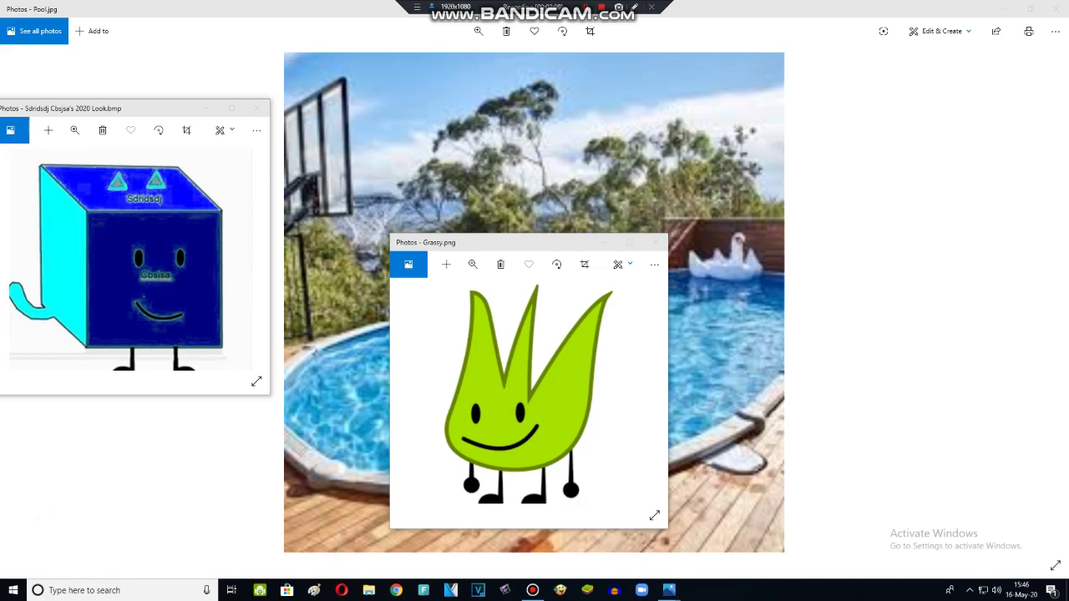
{"action": "mouse_move", "coordinate": [486, 244]}
{"action": "left_mouse_down"}
{"action": "mouse_move", "coordinate": [292, 178]}
{"action": "mouse_move", "coordinate": [342, 580]}
{"action": "left_mouse_up"}
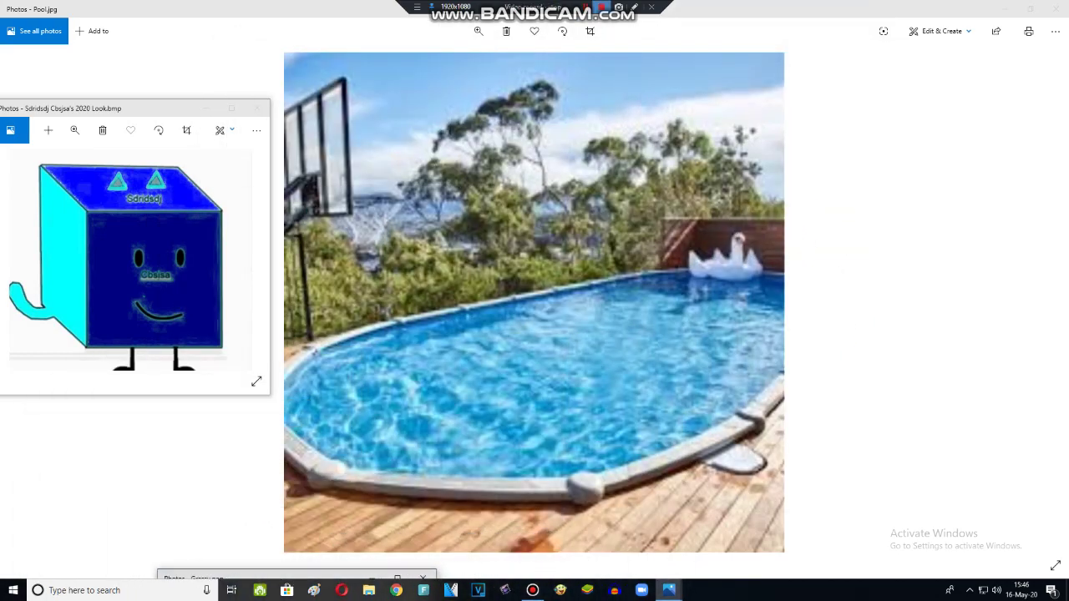
Place the Sdridsdj Cbsjsa's 2020 Look window alone in the middle of the pool.
{"action": "left_click_drag", "start_coordinate": [133, 108], "coordinate": [501, 260]}
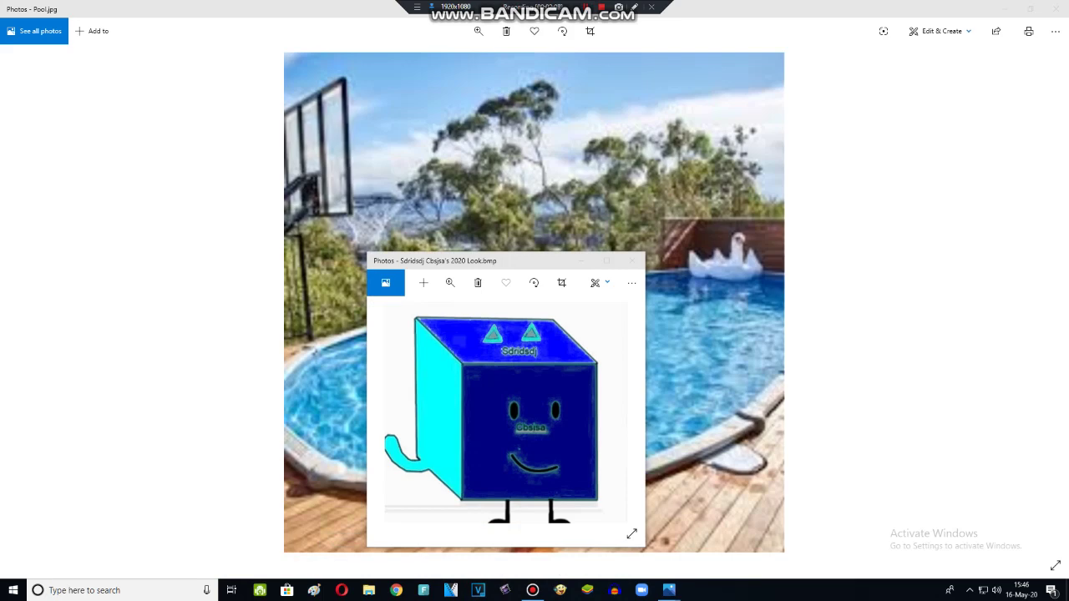